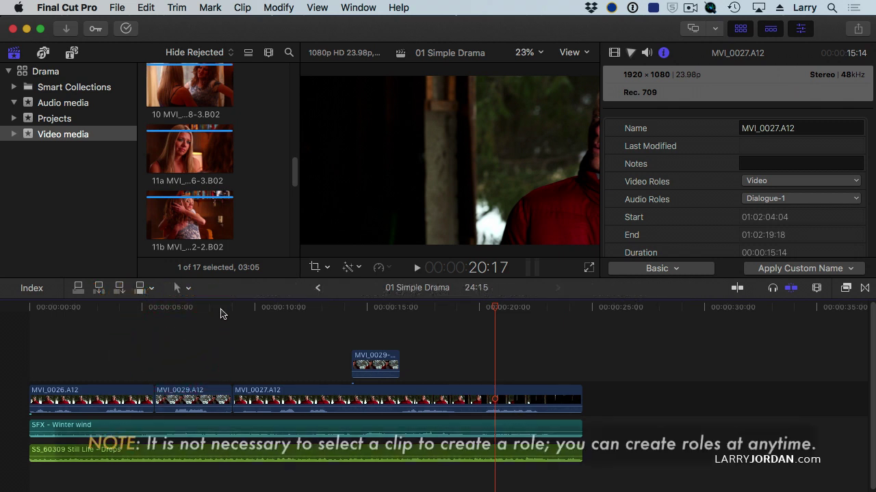
Park the playhead at 15:03 and select clip MVI_0029-2.A12, reviewing its role options without changing them
{"action": "left_click", "coordinate": [370, 307]}
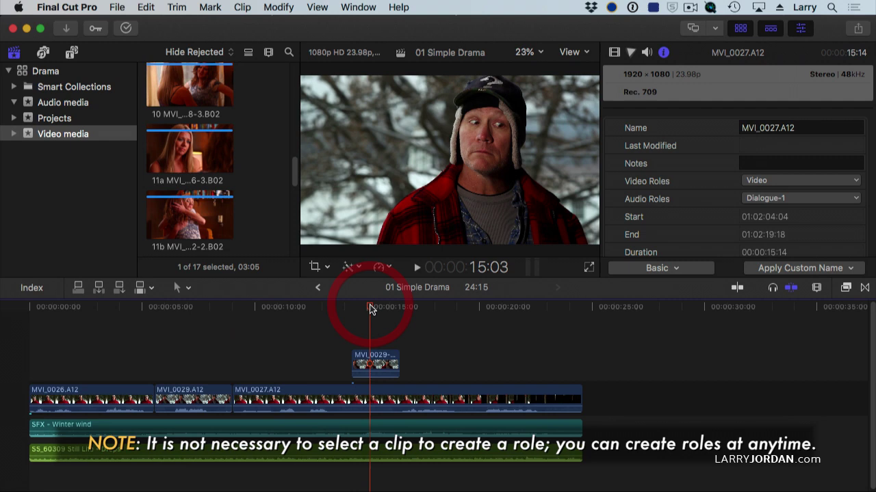
{"action": "left_click", "coordinate": [373, 359]}
{"action": "left_click", "coordinate": [374, 359]}
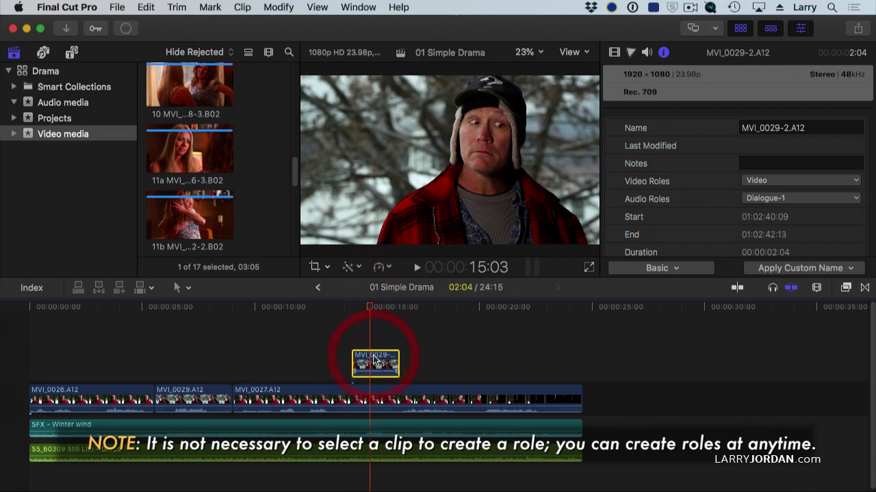
{"action": "right_click", "coordinate": [375, 361]}
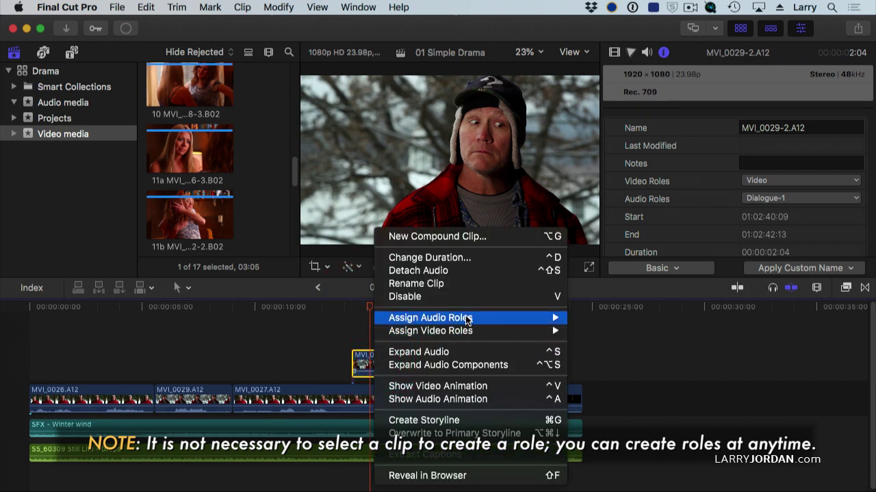
{"action": "mouse_move", "coordinate": [462, 333]}
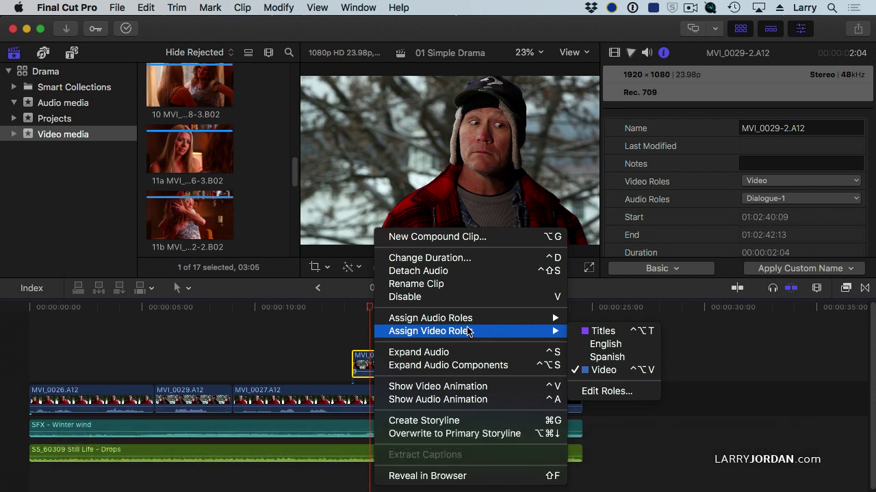
{"action": "mouse_move", "coordinate": [548, 319]}
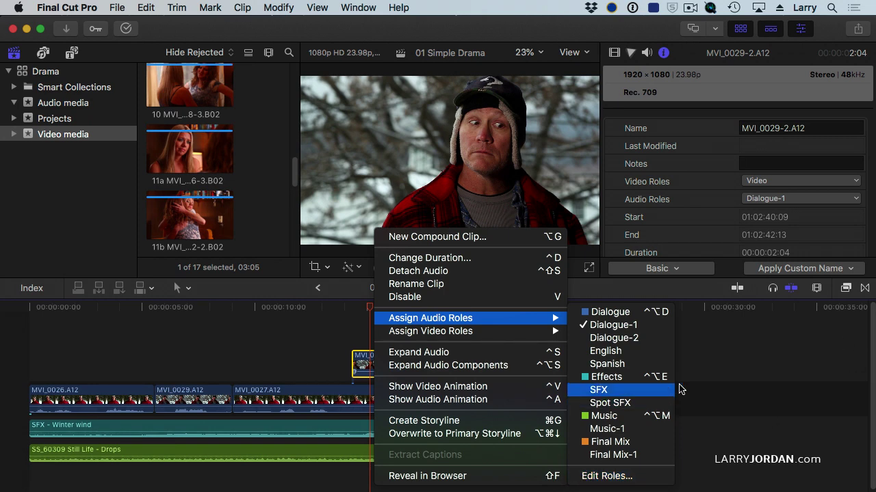
{"action": "left_click", "coordinate": [702, 374]}
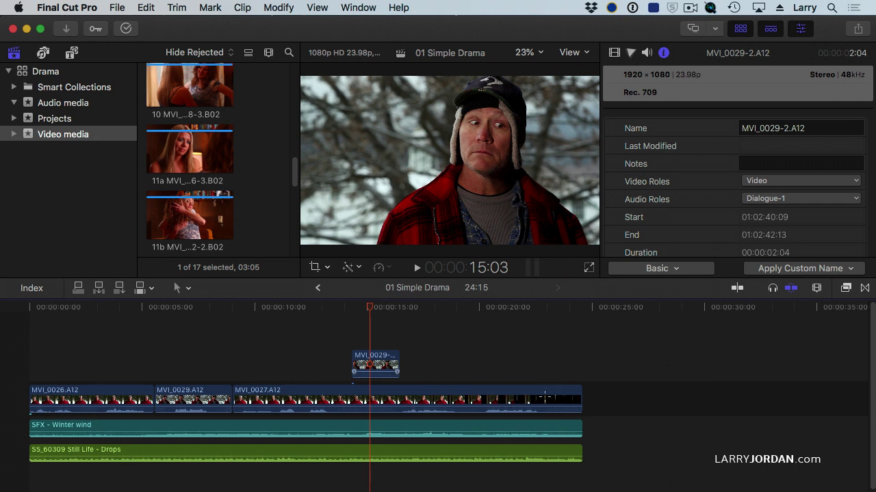
Open the Modify menu to reach the role editing commands
{"action": "left_click", "coordinate": [267, 8]}
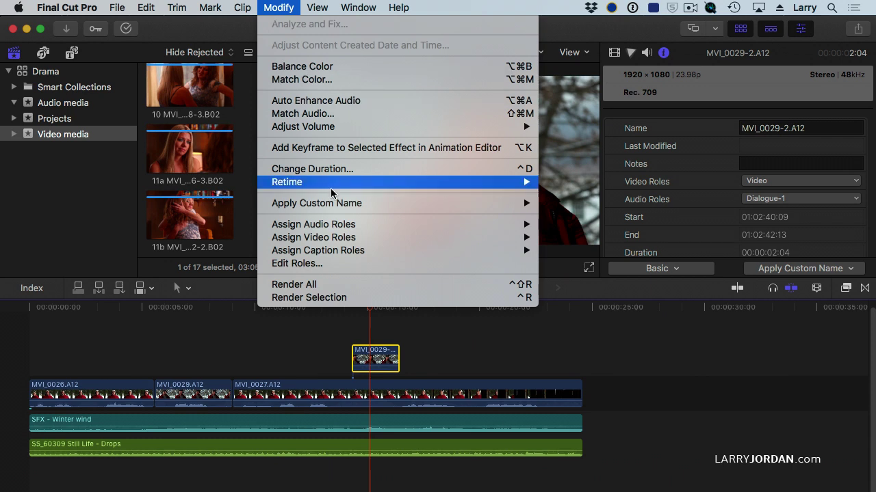
{"action": "mouse_move", "coordinate": [433, 227]}
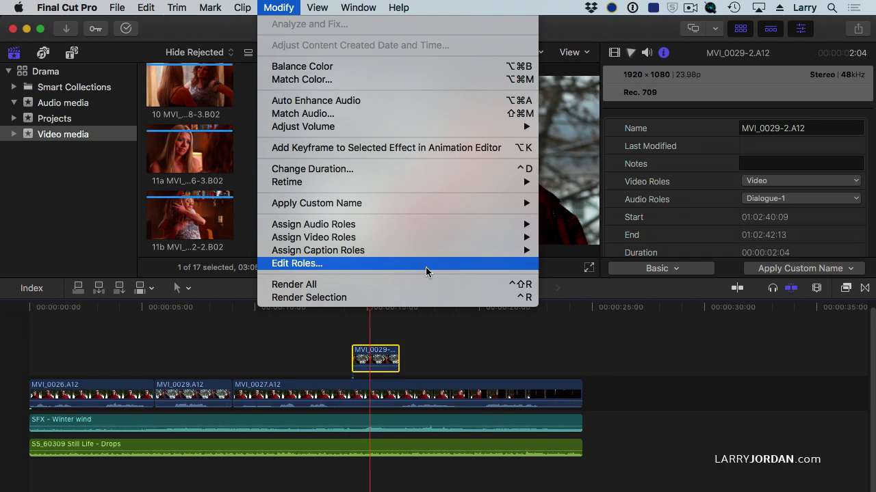
Open Edit Roles for the Drama library, move the window up, and delete the Final Mix audio role
{"action": "left_click", "coordinate": [425, 267]}
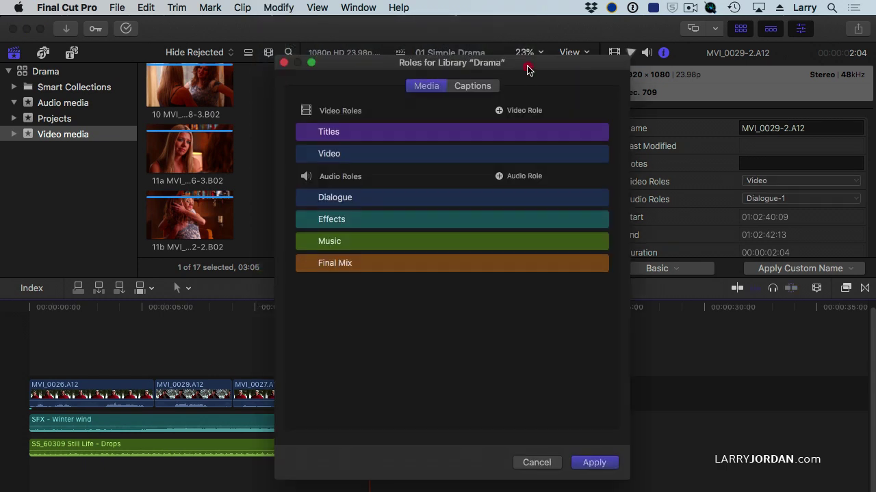
{"action": "left_click_drag", "start_coordinate": [524, 69], "coordinate": [518, 15]}
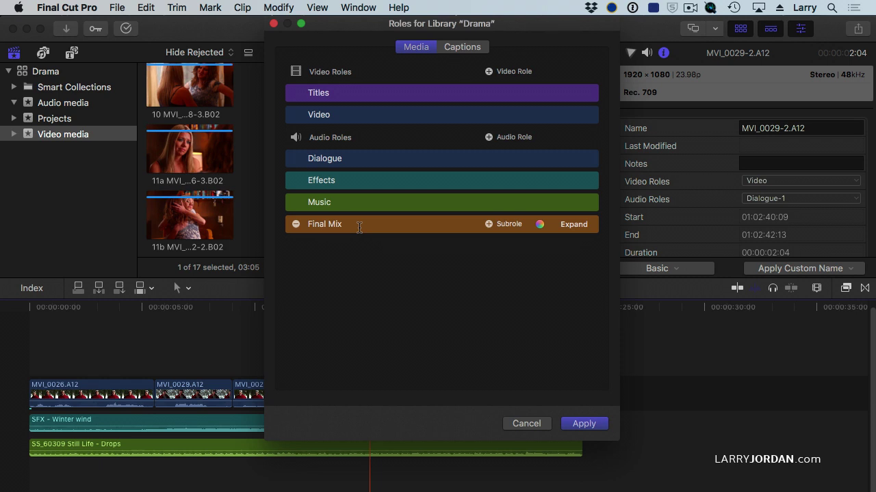
{"action": "left_click", "coordinate": [295, 224]}
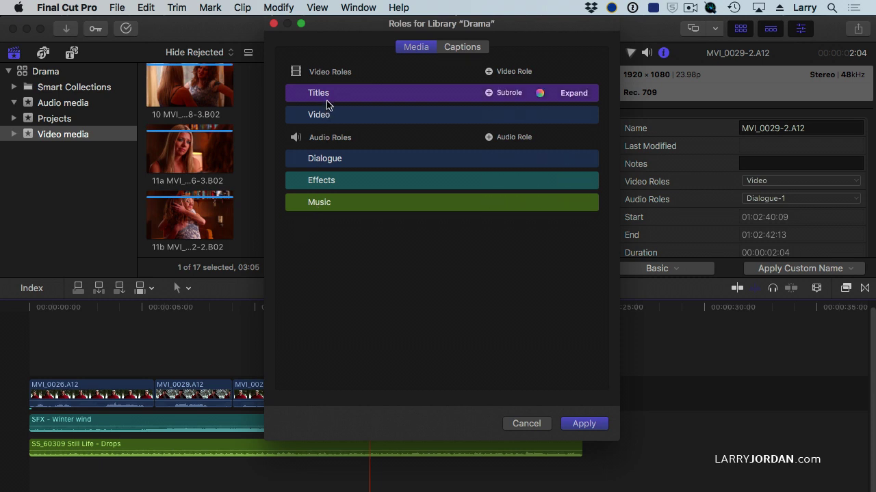
{"action": "mouse_move", "coordinate": [324, 201]}
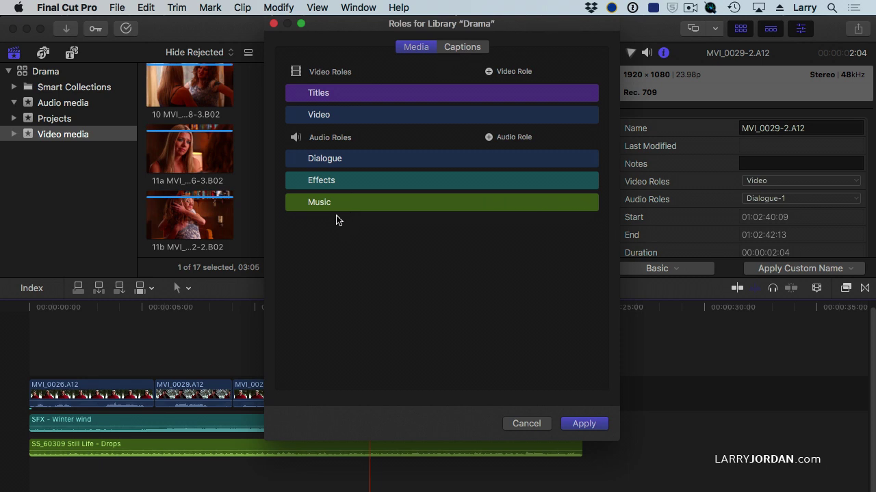
{"action": "mouse_move", "coordinate": [416, 88]}
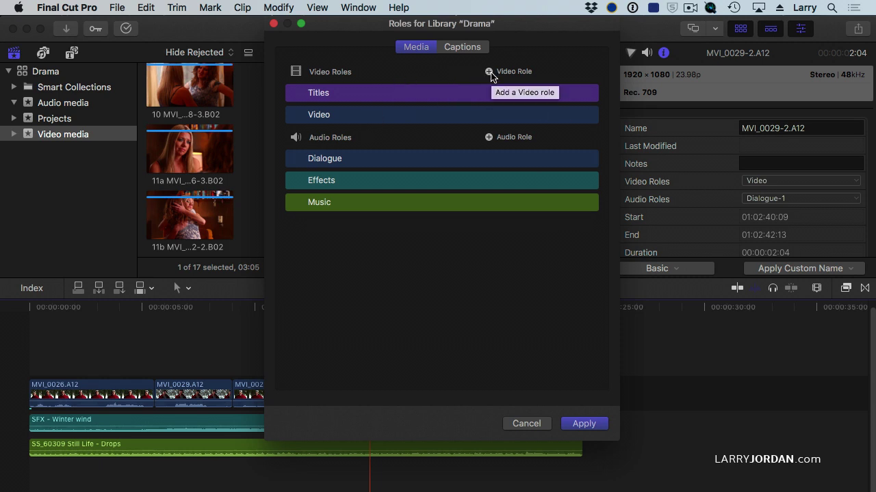
Add a new audio role named 'Final Mix'
{"action": "left_click", "coordinate": [488, 138]}
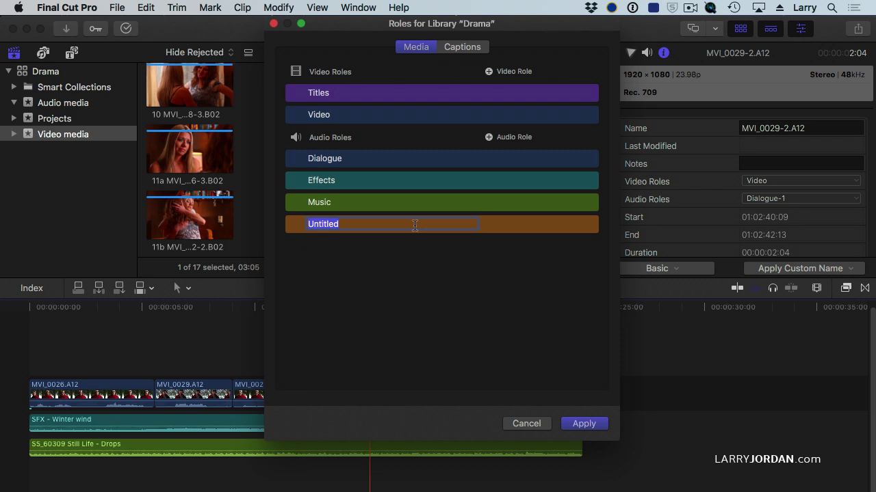
{"action": "type", "text": "Final Mix"}
{"action": "left_click", "coordinate": [366, 271]}
Try longer variants of the role name such as 'Hopefully Final', then trim it back to 'Final Mix'
{"action": "left_click", "coordinate": [339, 225]}
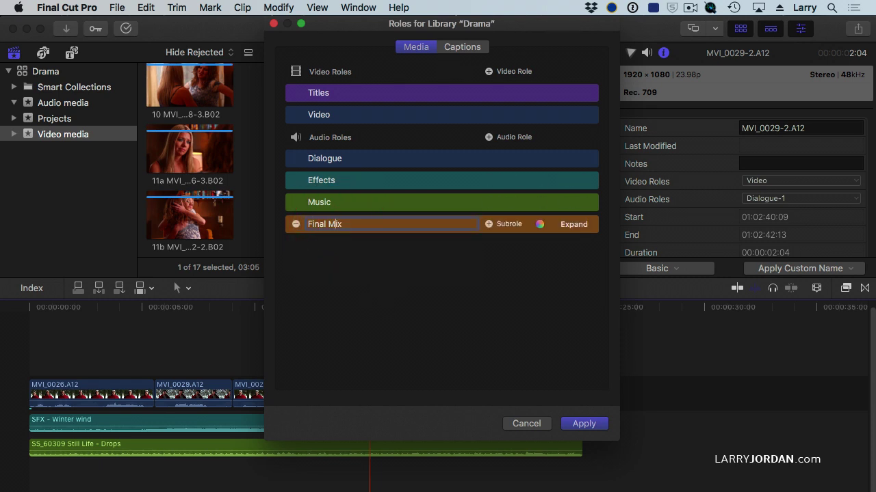
{"action": "type", "text": ", Final"}
{"action": "key", "text": "BackSpace"}
{"action": "left_click", "coordinate": [356, 223]}
{"action": "left_click", "coordinate": [351, 223]}
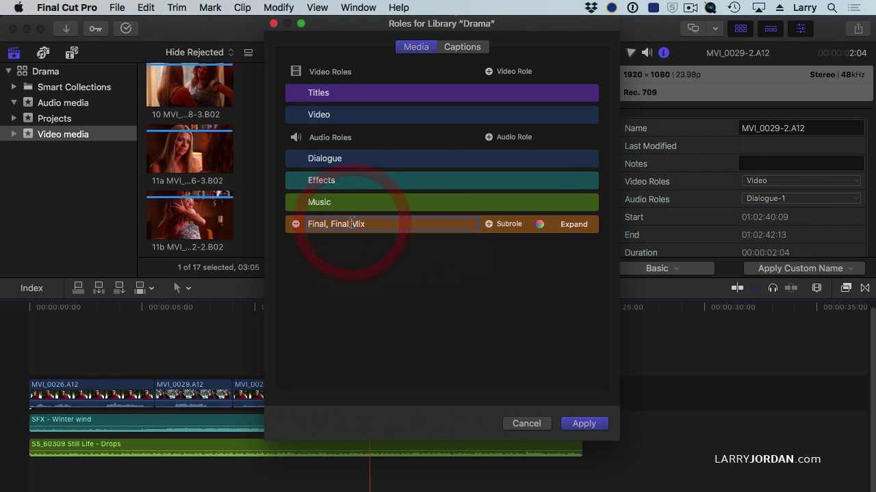
{"action": "type", "text": ", "}
{"action": "type", "text": "Hopefully "}
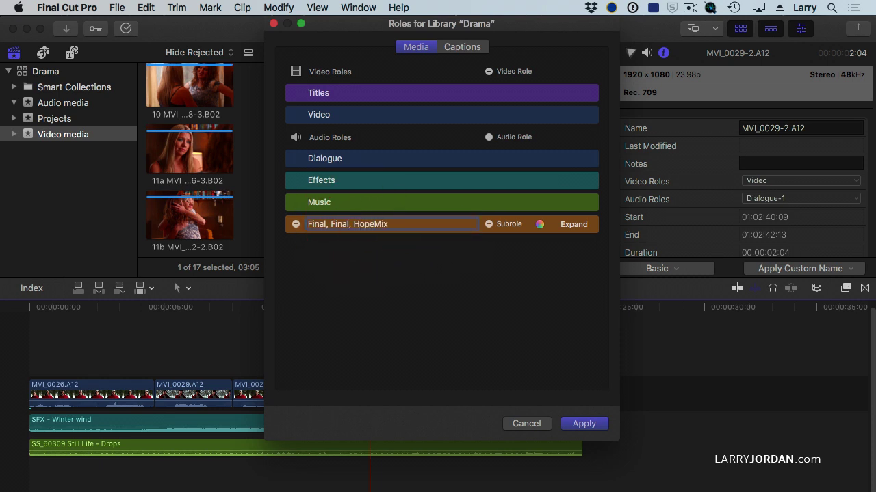
{"action": "type", "text": "Final"}
{"action": "key", "text": "Return"}
{"action": "left_click", "coordinate": [398, 224]}
{"action": "key", "text": "Delete"}
{"action": "key", "text": "Delete"}
{"action": "key", "text": "Delete"}
{"action": "key", "text": "BackSpace"}
{"action": "key", "text": "BackSpace"}
{"action": "key", "text": "BackSpace"}
{"action": "key", "text": "BackSpace"}
{"action": "key", "text": "BackSpace"}
{"action": "key", "text": "BackSpace"}
{"action": "key", "text": "BackSpace"}
{"action": "key", "text": "BackSpace"}
{"action": "key", "text": "BackSpace"}
{"action": "key", "text": "BackSpace"}
{"action": "key", "text": "BackSpace"}
{"action": "key", "text": "BackSpace"}
{"action": "key", "text": "BackSpace"}
{"action": "key", "text": "BackSpace"}
{"action": "key", "text": "BackSpace"}
{"action": "key", "text": "BackSpace"}
{"action": "key", "text": "BackSpace"}
{"action": "key", "text": "BackSpace"}
Expand the Titles role and add a 'French' subrole
{"action": "mouse_move", "coordinate": [400, 97]}
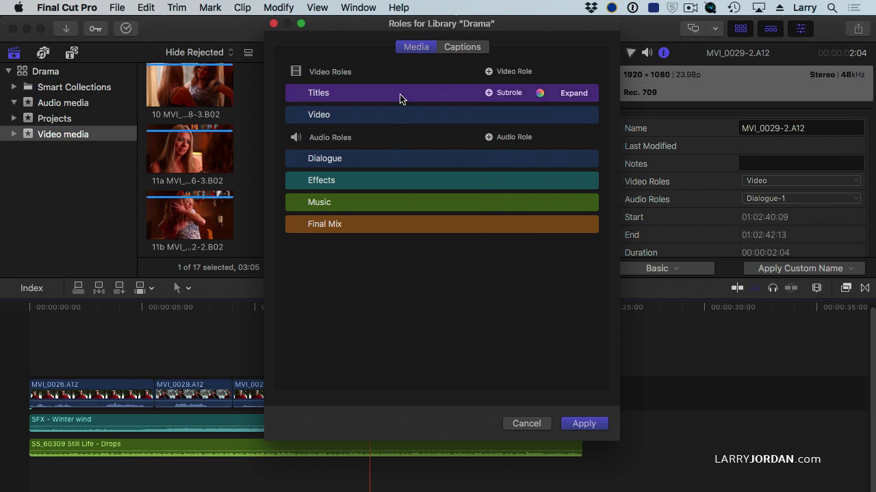
{"action": "left_click", "coordinate": [568, 96]}
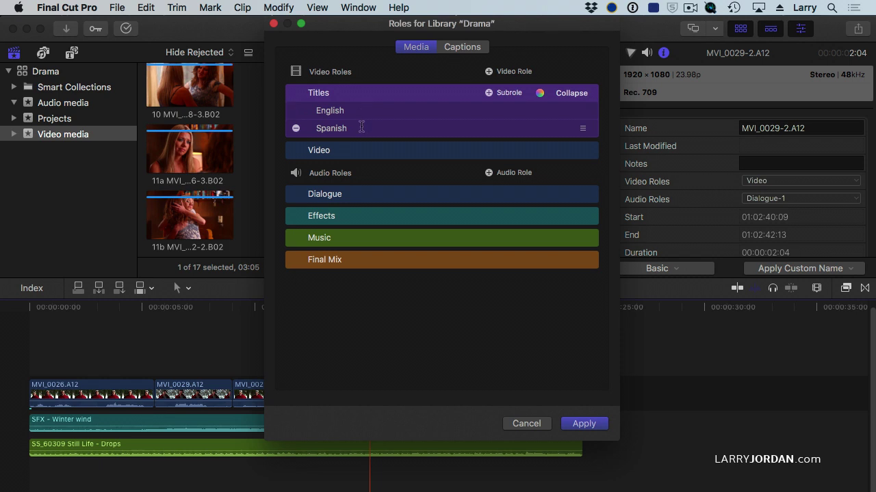
{"action": "left_click", "coordinate": [509, 92]}
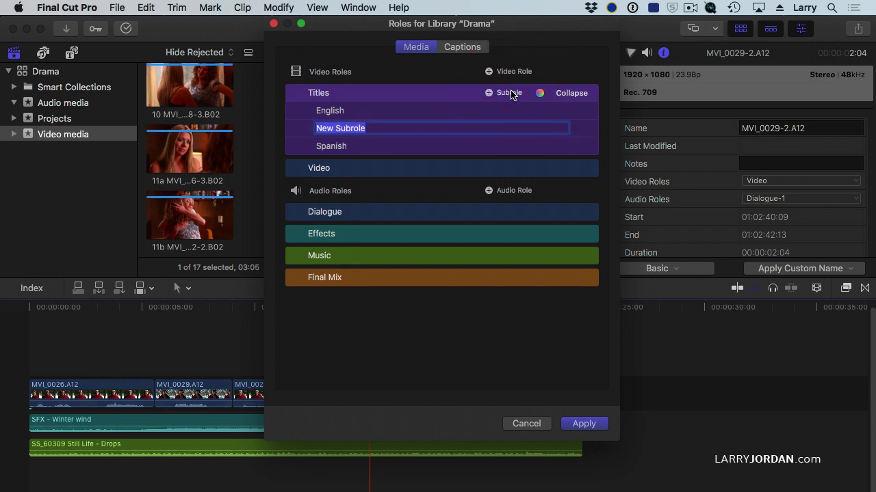
{"action": "type", "text": "French"}
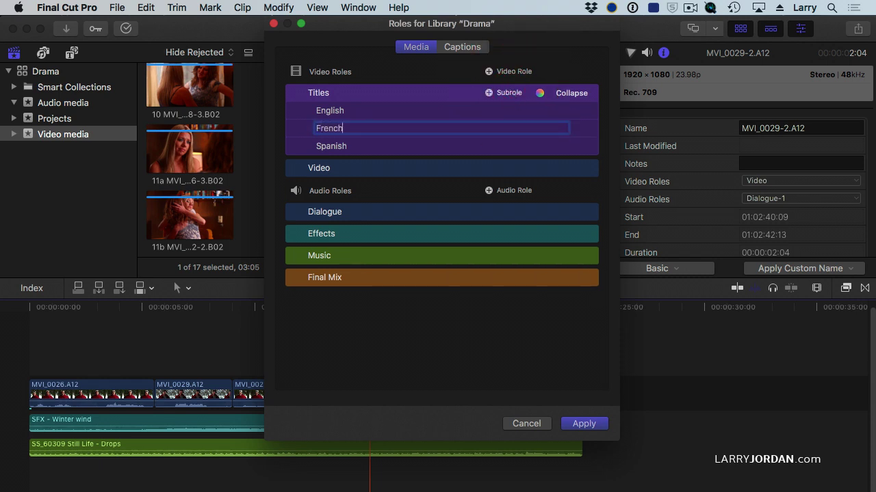
{"action": "key", "text": "Return"}
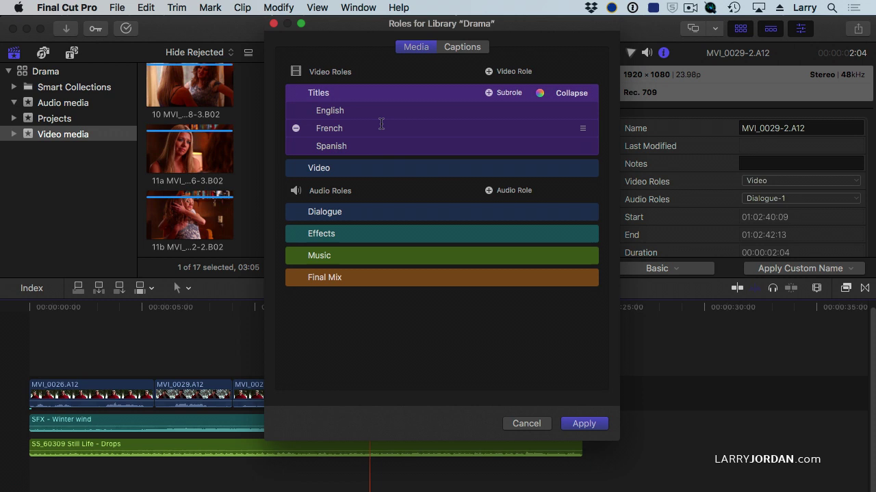
Expand the Effects role and rename its SFX subrole to 'Ambience'
{"action": "left_click", "coordinate": [565, 236]}
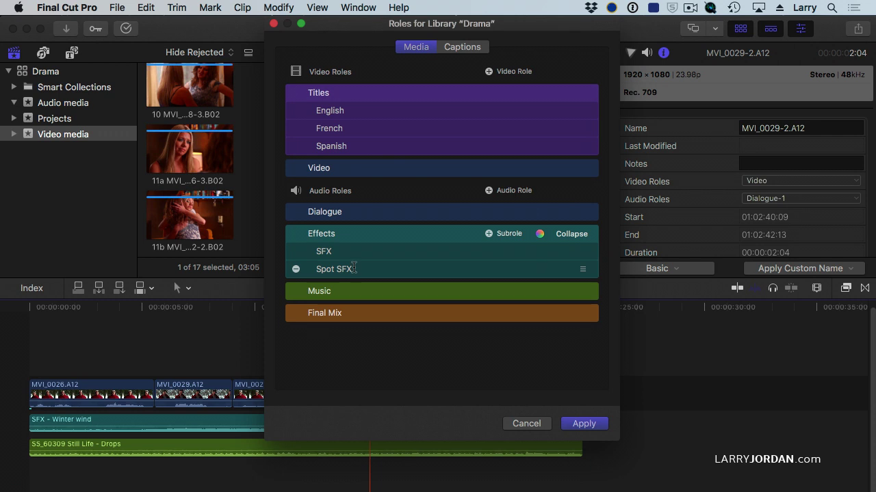
{"action": "left_click", "coordinate": [336, 251]}
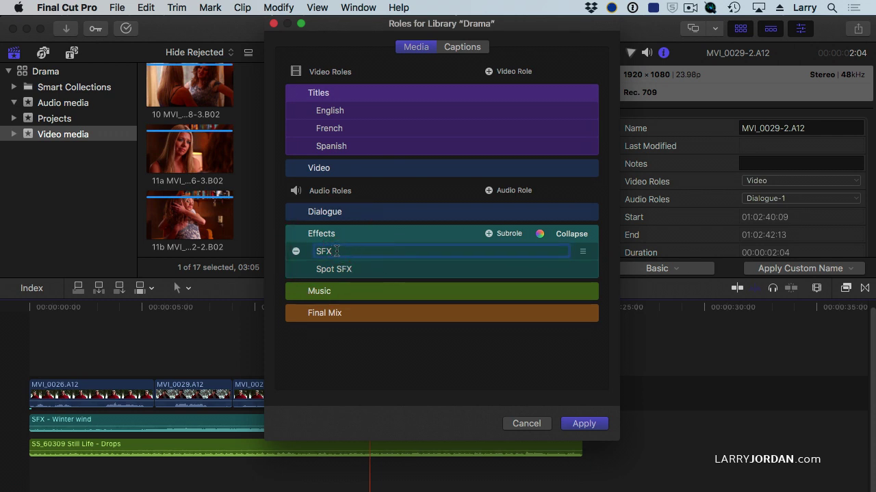
{"action": "key", "text": "BackSpace"}
{"action": "type", "text": "Ambience"}
{"action": "key", "text": "Return"}
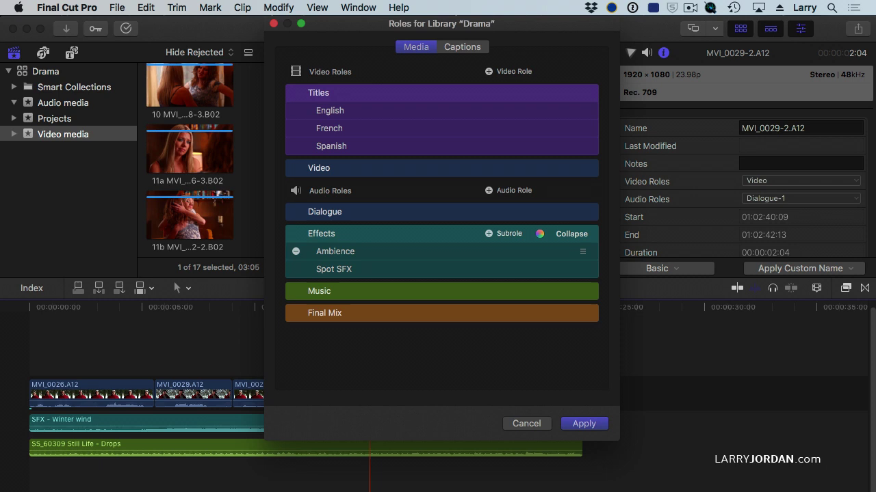
Add a 'Whooshes' subrole under Effects
{"action": "left_click", "coordinate": [509, 234]}
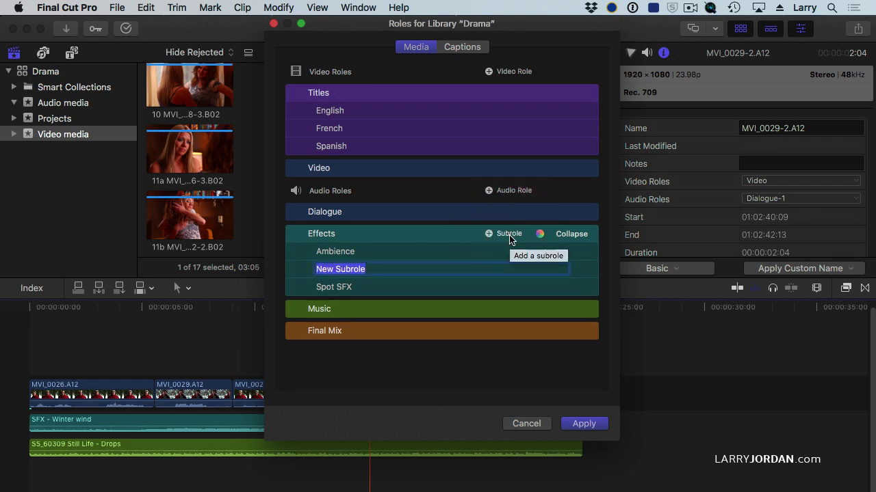
{"action": "type", "text": "Whooshes"}
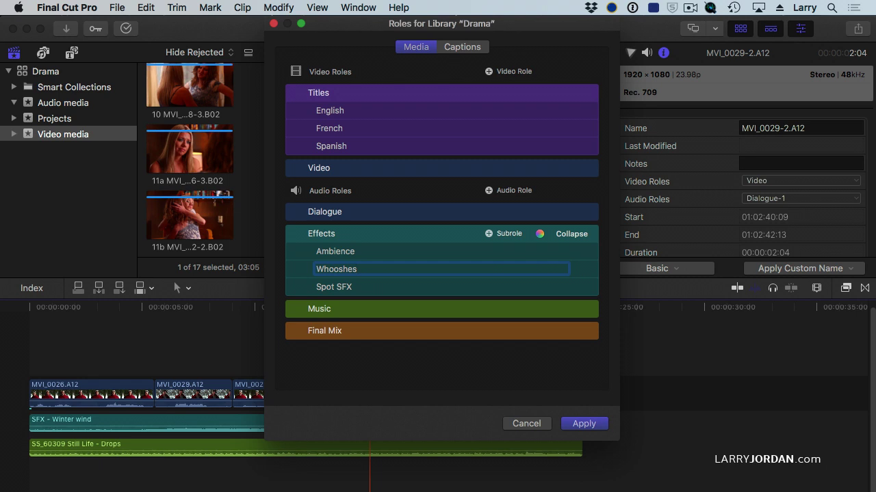
{"action": "key", "text": "Return"}
{"action": "mouse_move", "coordinate": [382, 296]}
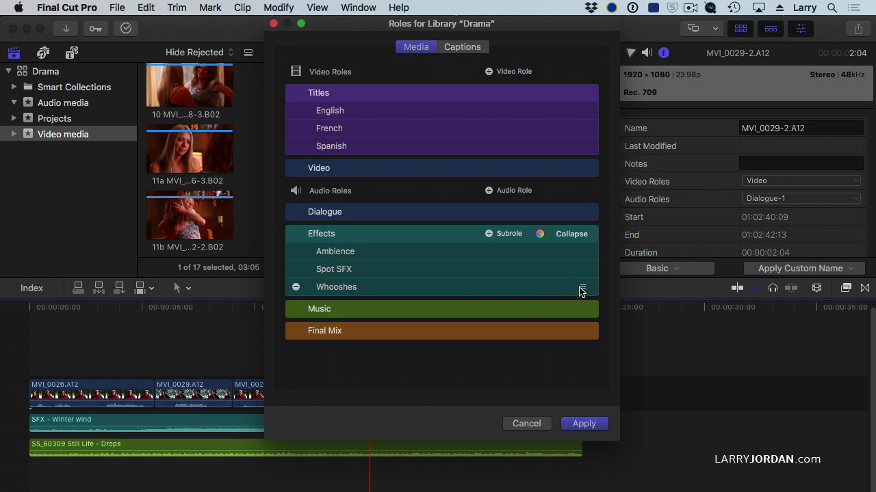
Drag the Whooshes subrole above Spot SFX, then remove it from Effects
{"action": "left_click_drag", "start_coordinate": [581, 289], "coordinate": [585, 275]}
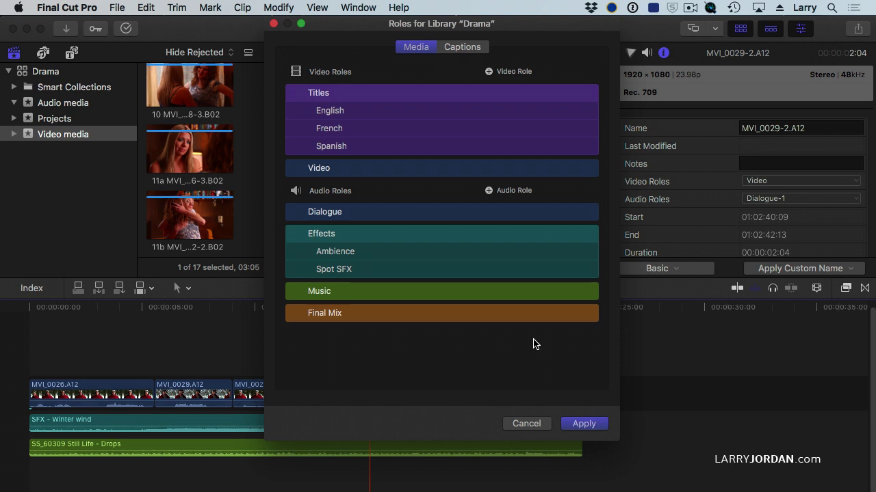
{"action": "mouse_move", "coordinate": [472, 246]}
Recolour the Effects role magenta, then apply and confirm the role changes for the Drama library
{"action": "left_click", "coordinate": [541, 238]}
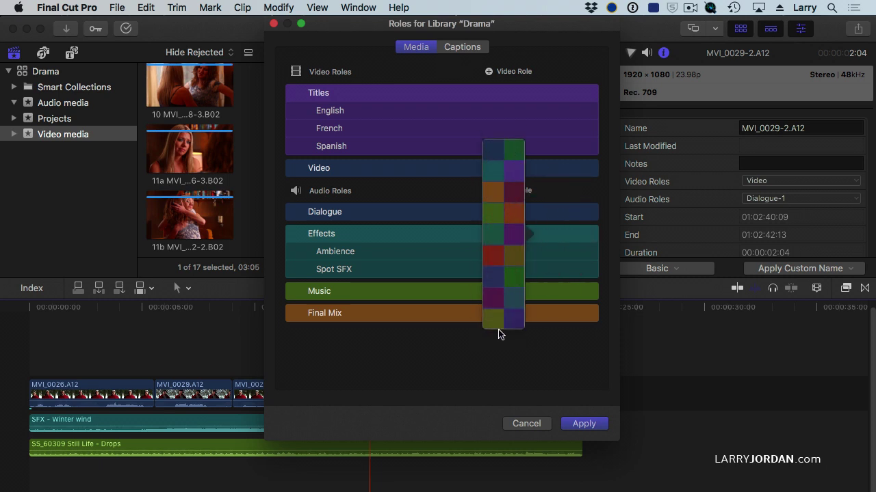
{"action": "left_click", "coordinate": [493, 298]}
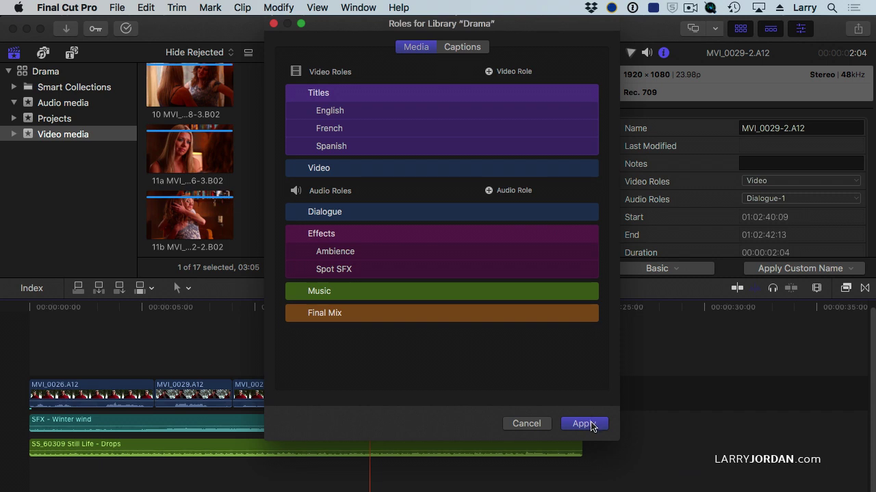
{"action": "left_click", "coordinate": [583, 423]}
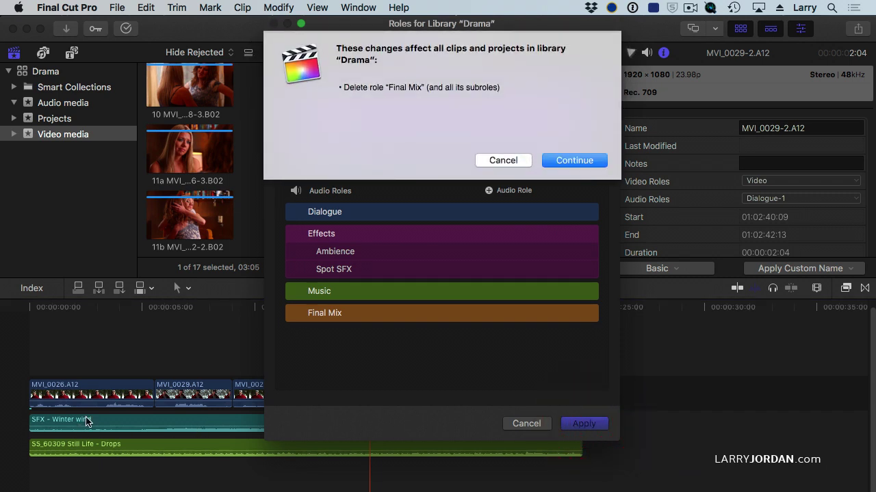
{"action": "left_click", "coordinate": [573, 162]}
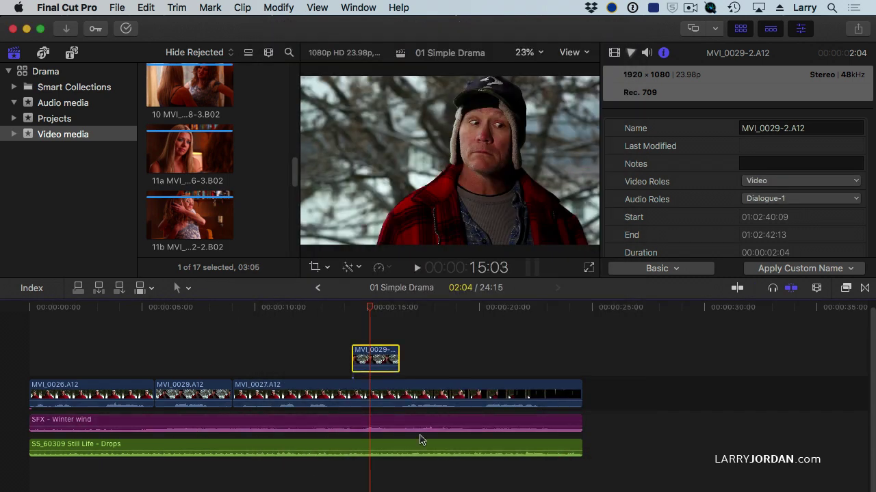